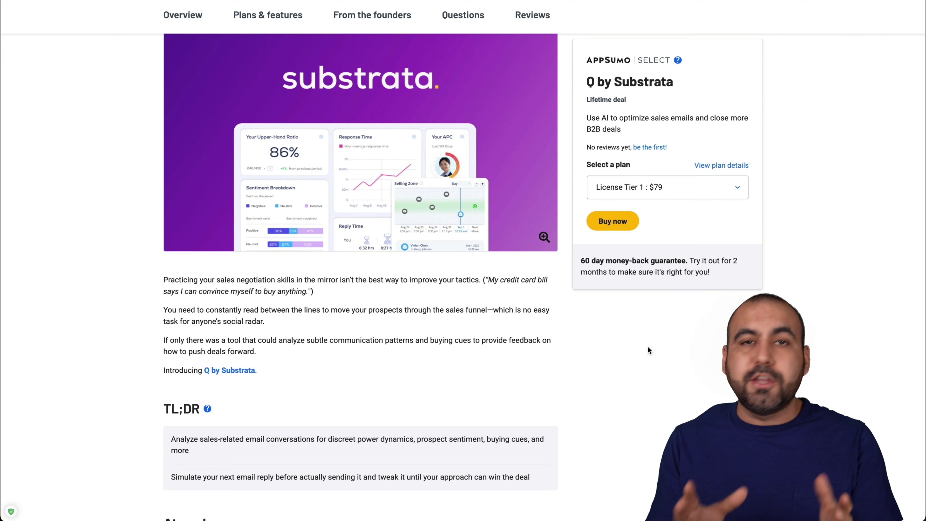
Scroll the AppSumo page down to the license tiers: $79, $219 and $329
{"action": "scroll", "coordinate": [648, 348], "scroll_direction": "down", "scroll_amount": 3}
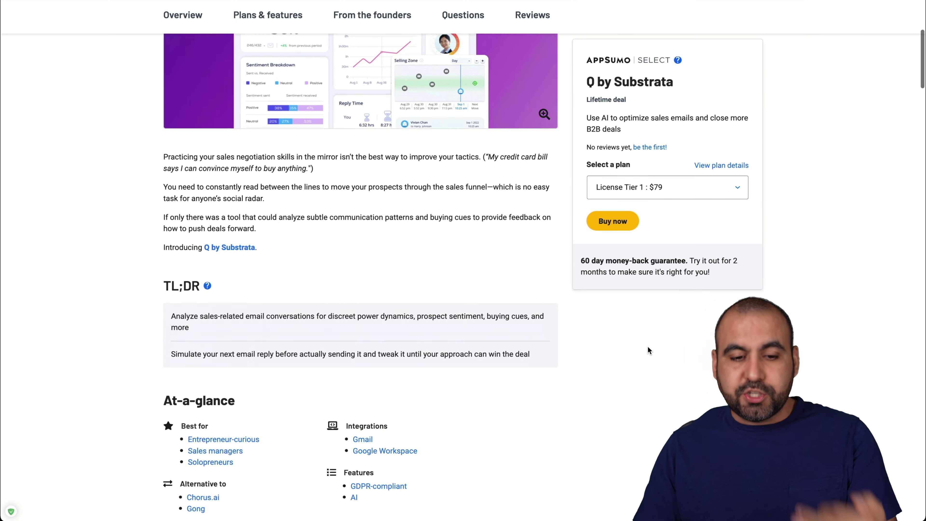
{"action": "scroll", "coordinate": [648, 346], "scroll_direction": "down", "scroll_amount": 20}
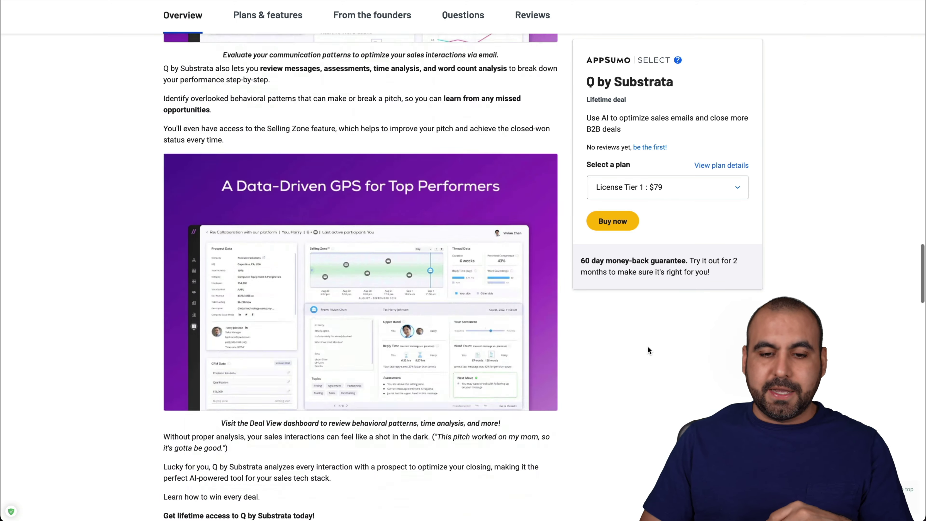
{"action": "scroll", "coordinate": [647, 346], "scroll_direction": "down", "scroll_amount": 20}
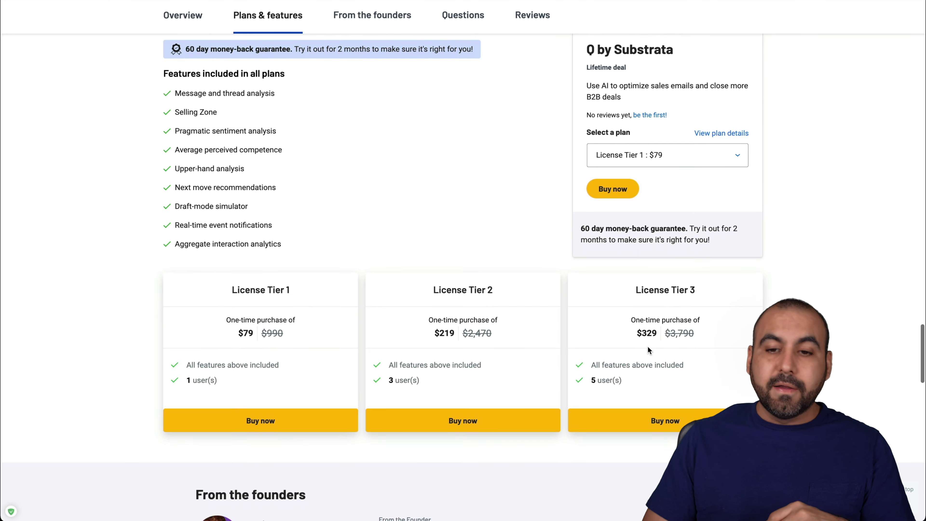
{"action": "scroll", "coordinate": [647, 346], "scroll_direction": "down", "scroll_amount": 1}
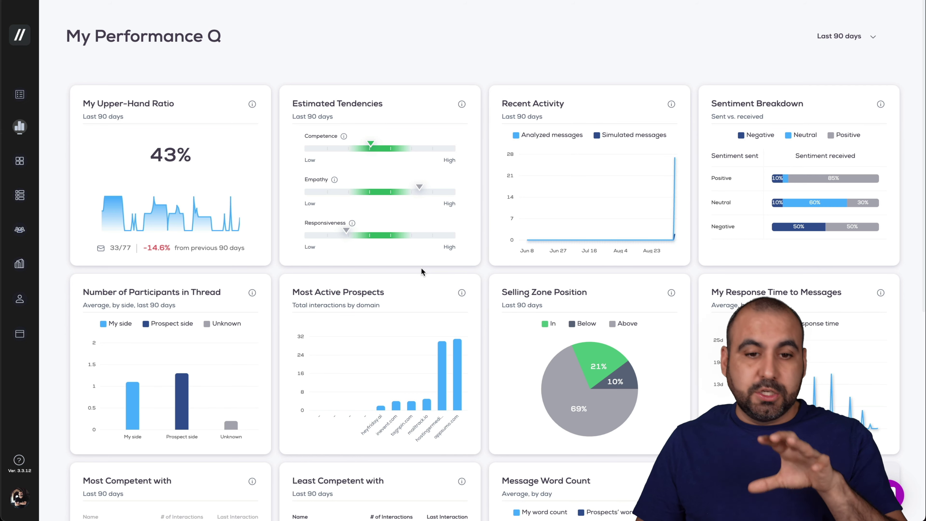
Scroll the My Performance Q dashboard down to the Selling Zone Position breakdown
{"action": "scroll", "coordinate": [400, 280], "scroll_direction": "down", "scroll_amount": 2}
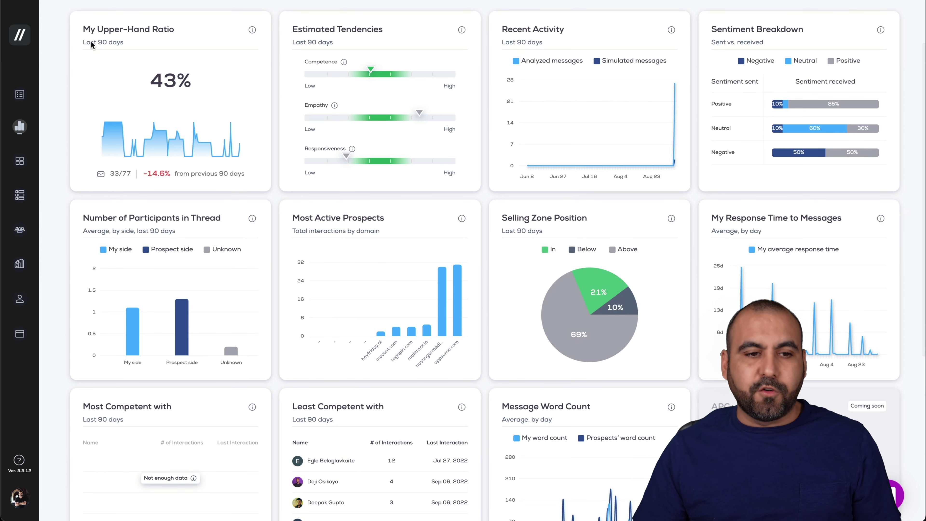
{"action": "mouse_move", "coordinate": [194, 130]}
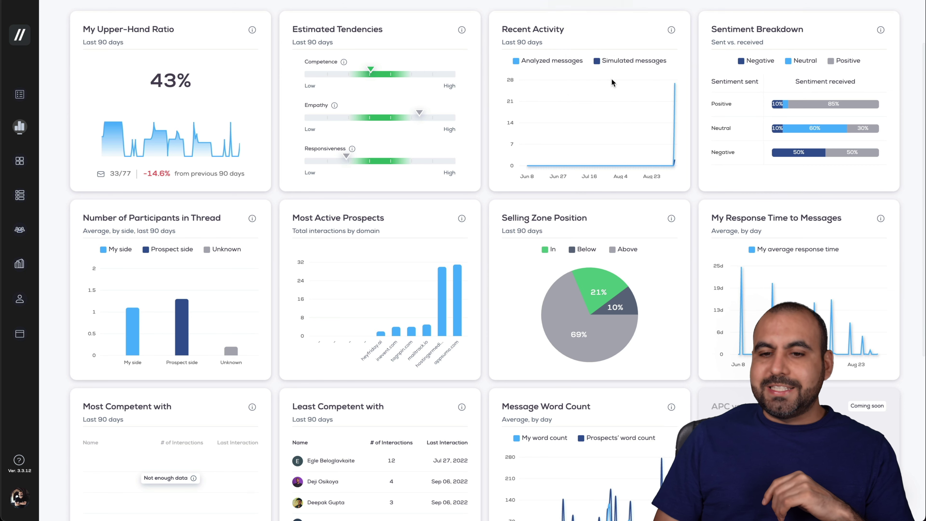
{"action": "mouse_move", "coordinate": [651, 106]}
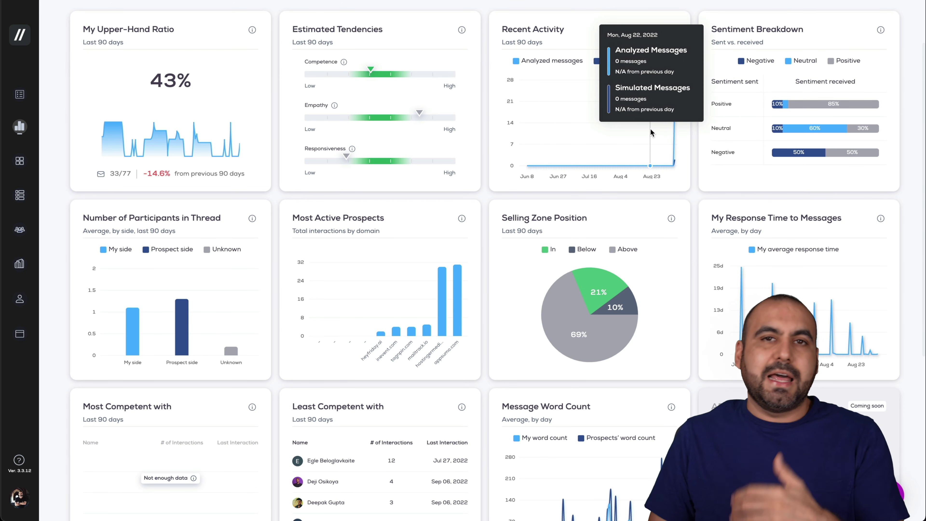
{"action": "mouse_move", "coordinate": [665, 164]}
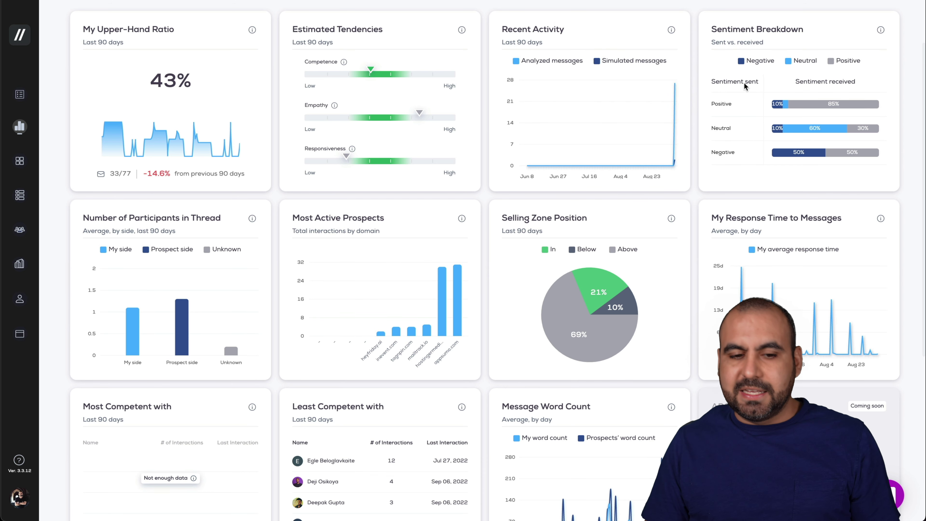
{"action": "scroll", "coordinate": [303, 282], "scroll_direction": "down", "scroll_amount": 2}
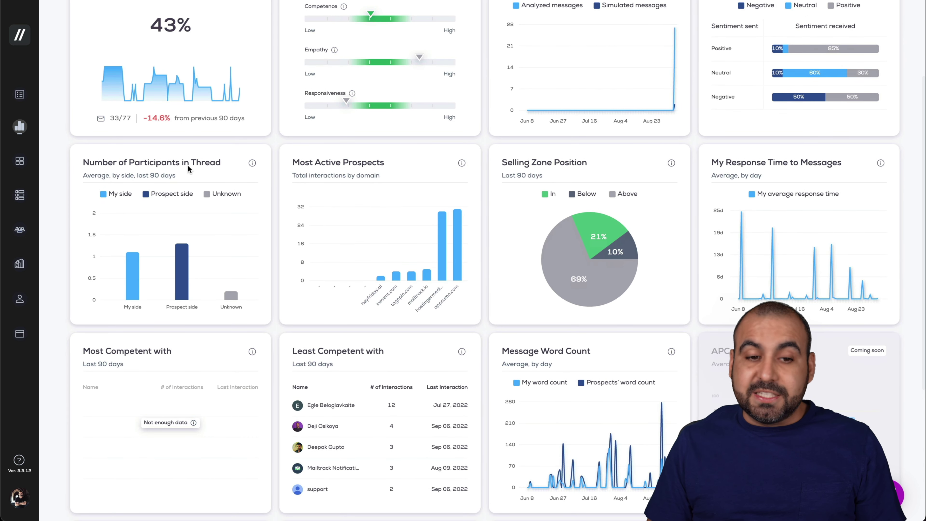
{"action": "mouse_move", "coordinate": [136, 265]}
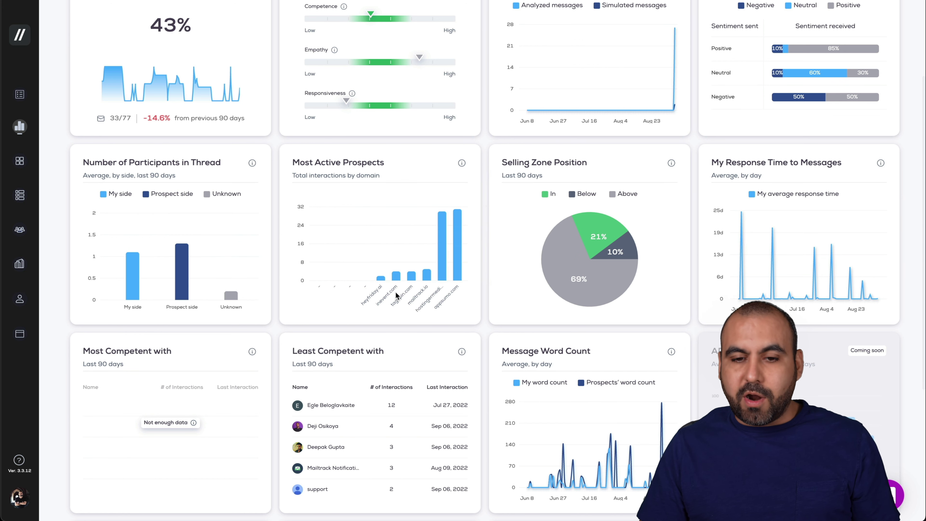
{"action": "scroll", "coordinate": [692, 292], "scroll_direction": "down", "scroll_amount": 1}
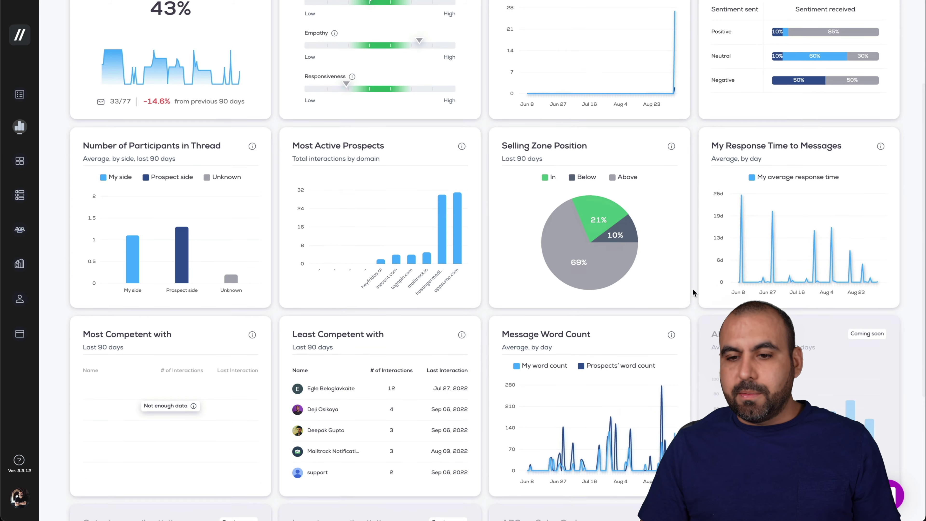
{"action": "scroll", "coordinate": [692, 292], "scroll_direction": "down", "scroll_amount": 2}
{"action": "mouse_move", "coordinate": [742, 232]}
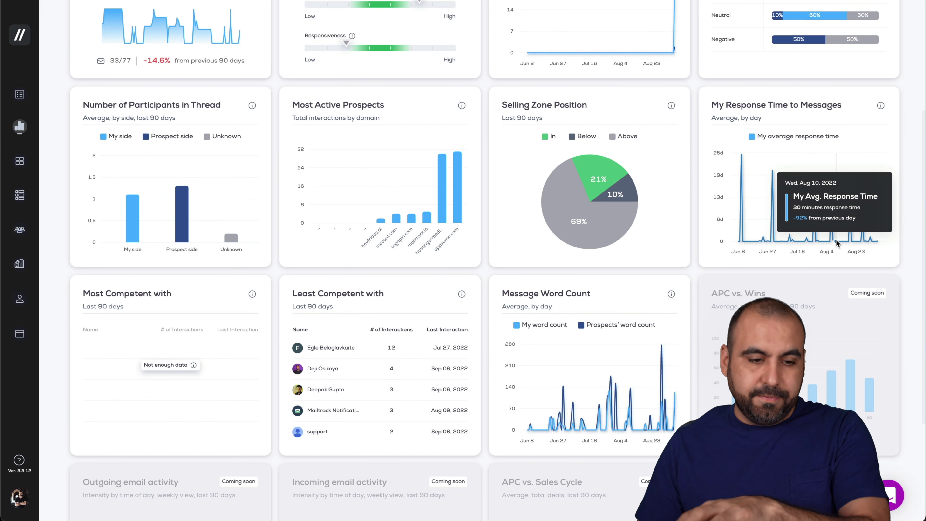
{"action": "scroll", "coordinate": [837, 243], "scroll_direction": "down", "scroll_amount": 3}
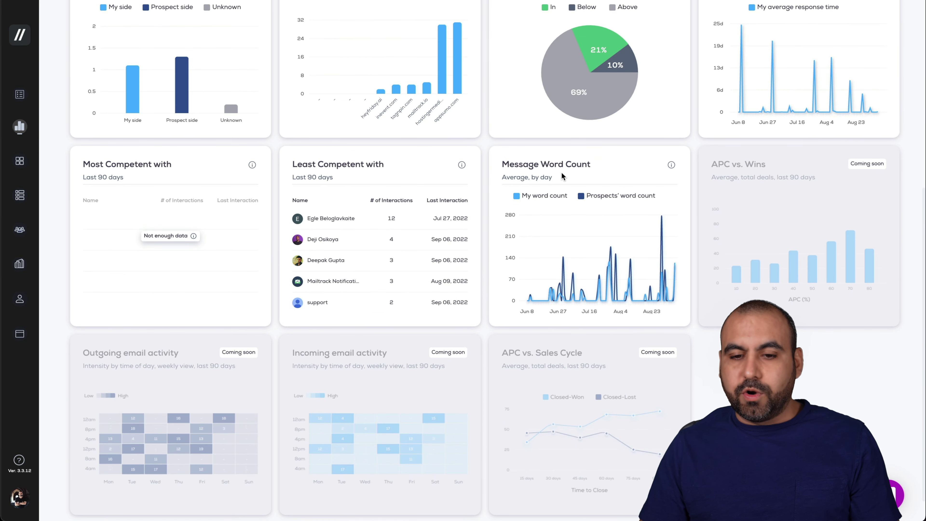
{"action": "scroll", "coordinate": [653, 222], "scroll_direction": "down", "scroll_amount": 1}
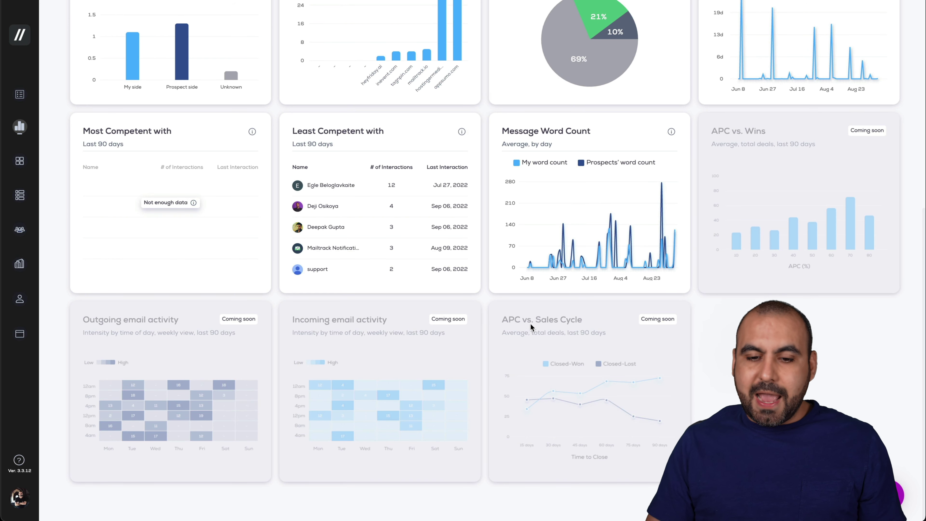
{"action": "scroll", "coordinate": [456, 294], "scroll_direction": "up", "scroll_amount": 10}
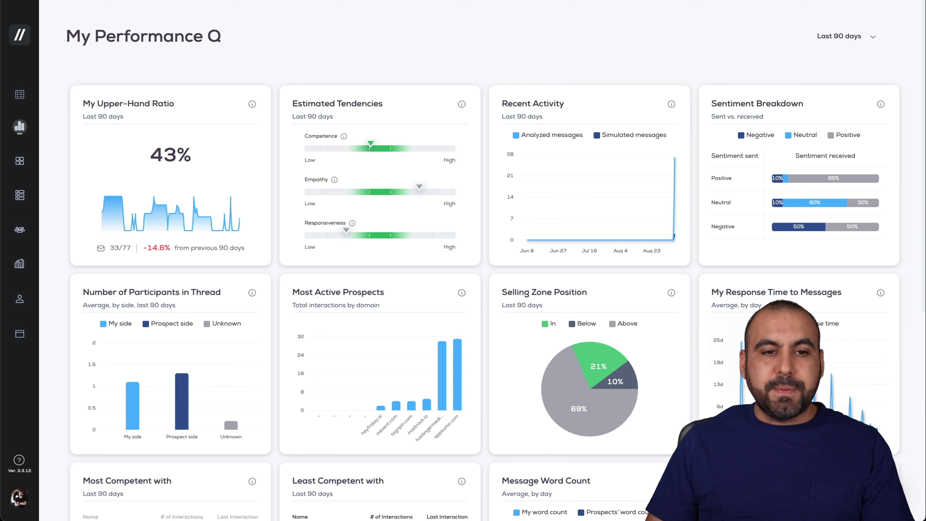
{"action": "left_click", "coordinate": [193, 5]}
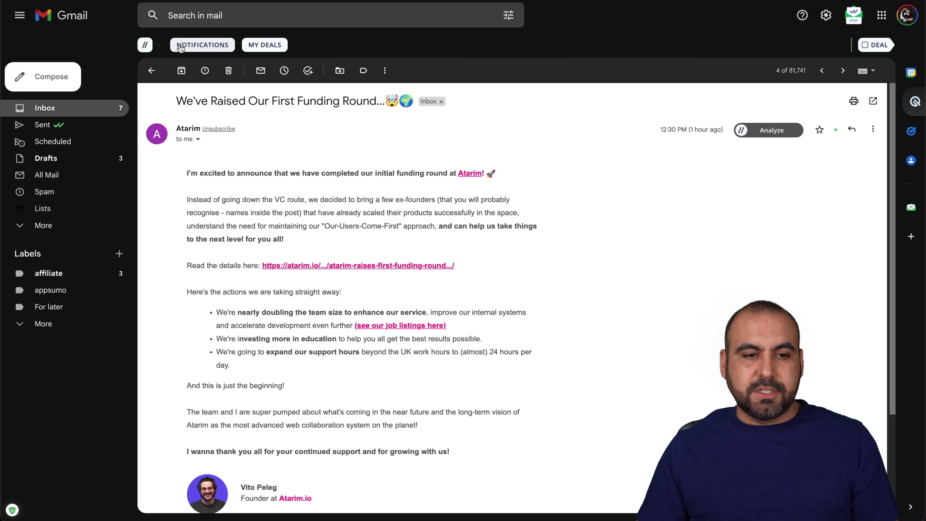
Open the Q menu, show and close notifications, then analyze the Atarim email
{"action": "left_click", "coordinate": [145, 44]}
{"action": "mouse_move", "coordinate": [182, 67]}
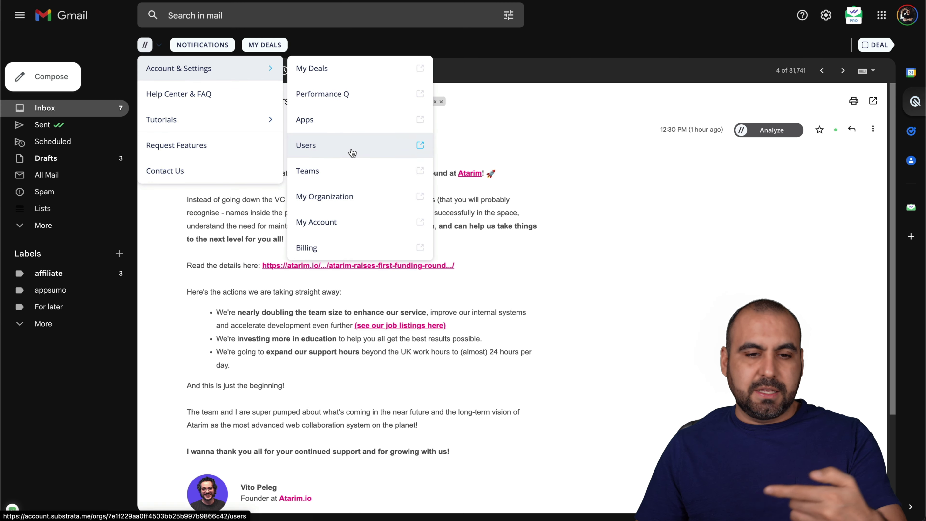
{"action": "left_click", "coordinate": [189, 45]}
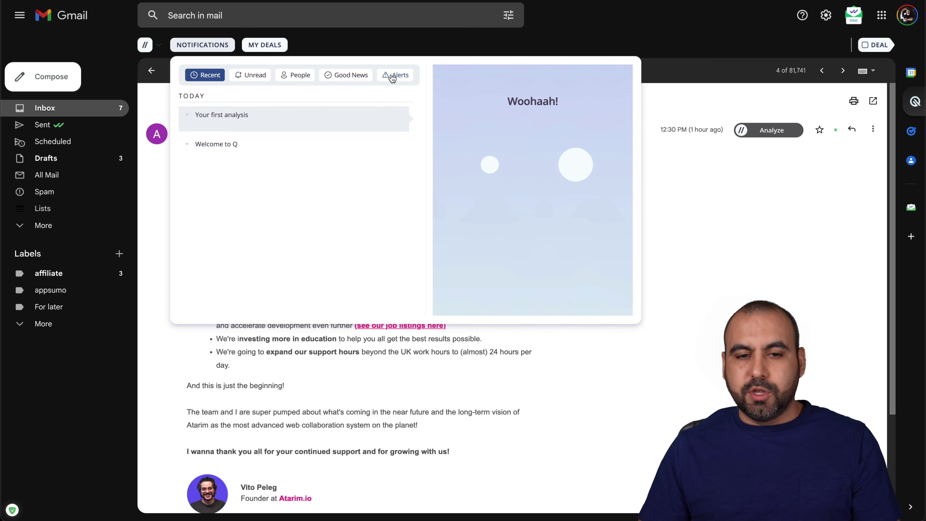
{"action": "left_click", "coordinate": [264, 45]}
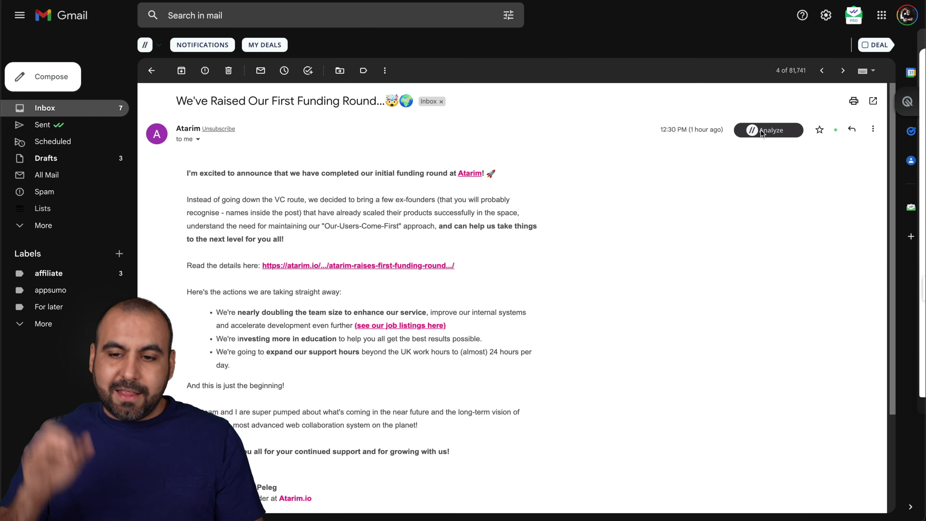
{"action": "left_click", "coordinate": [762, 132]}
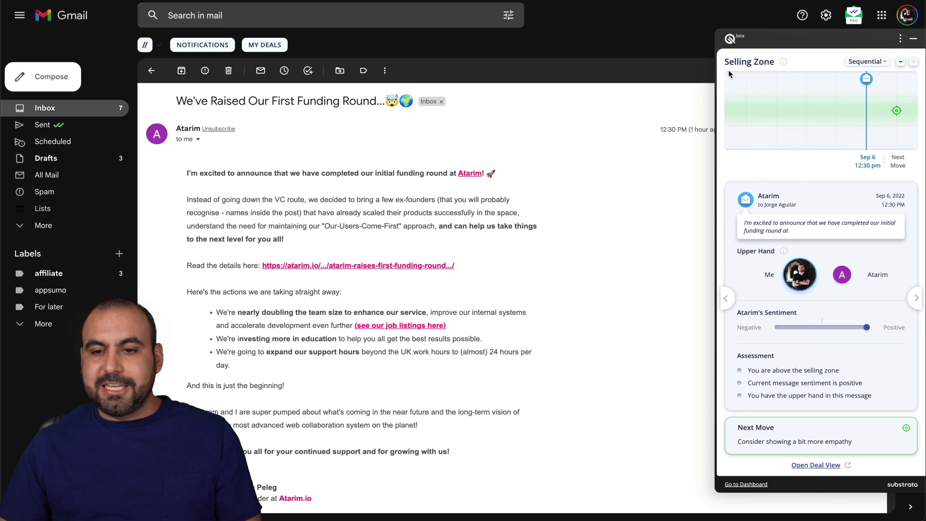
Close the Q Selling Zone panel and start a blank reply to the Atarim email
{"action": "mouse_move", "coordinate": [867, 81]}
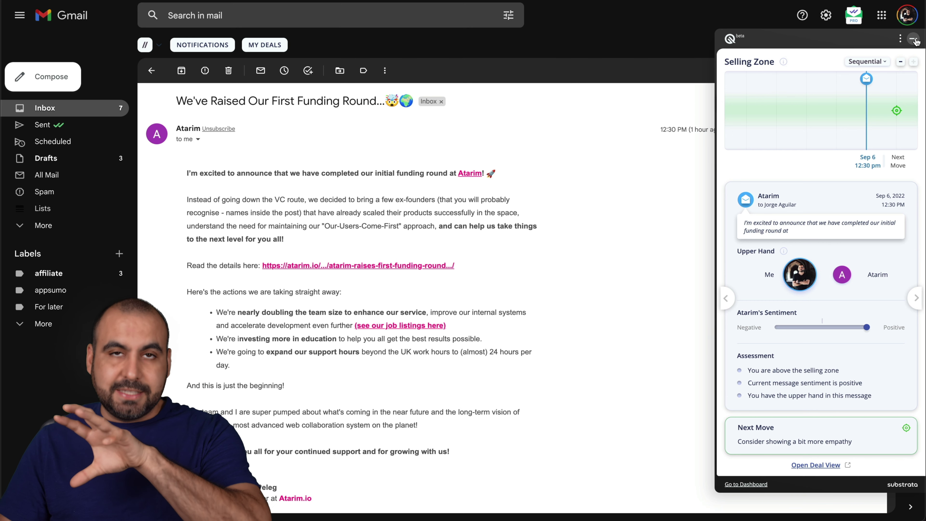
{"action": "left_click", "coordinate": [914, 40]}
{"action": "scroll", "coordinate": [583, 247], "scroll_direction": "down", "scroll_amount": 1}
{"action": "scroll", "coordinate": [582, 244], "scroll_direction": "down", "scroll_amount": 3}
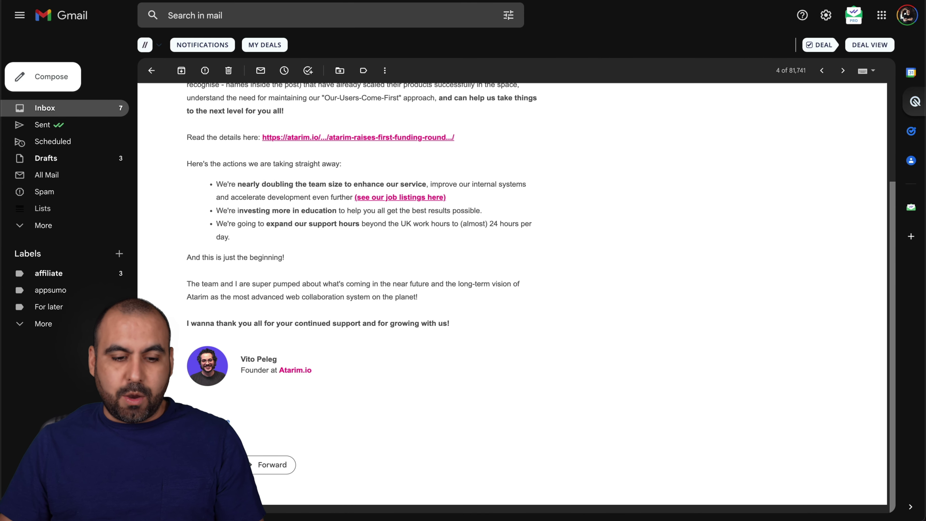
{"action": "key", "text": "r"}
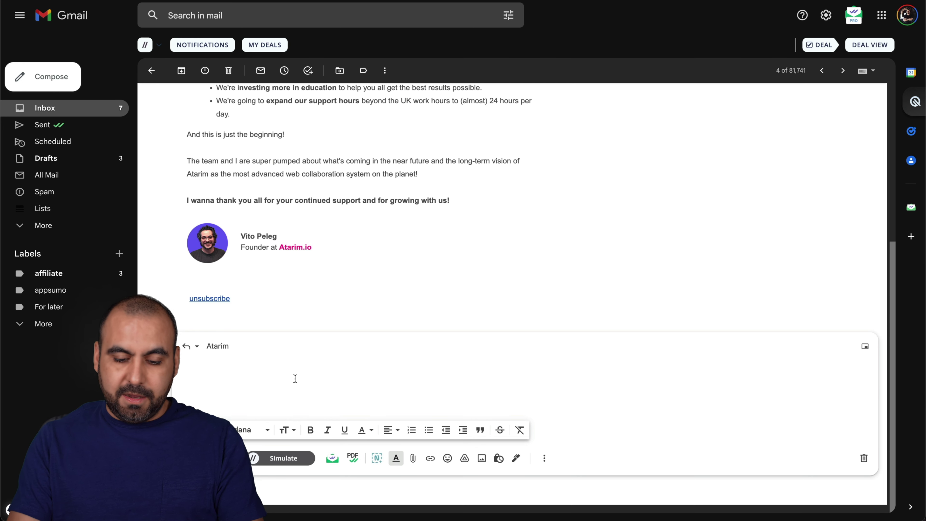
Write the reply 'I am ready to go, you can grab my deal for $500'
{"action": "type", "text": "I am ready to "}
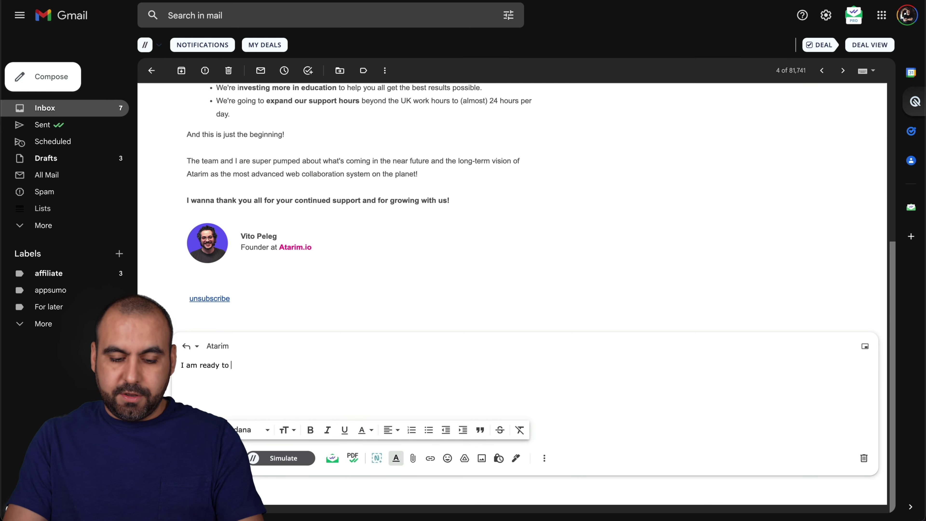
{"action": "type", "text": "go, you "}
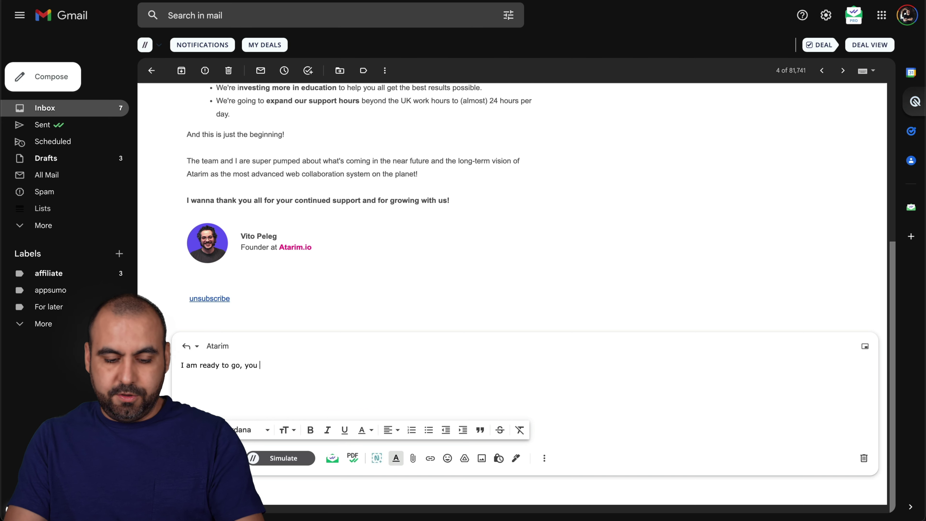
{"action": "type", "text": "can grab my deal"}
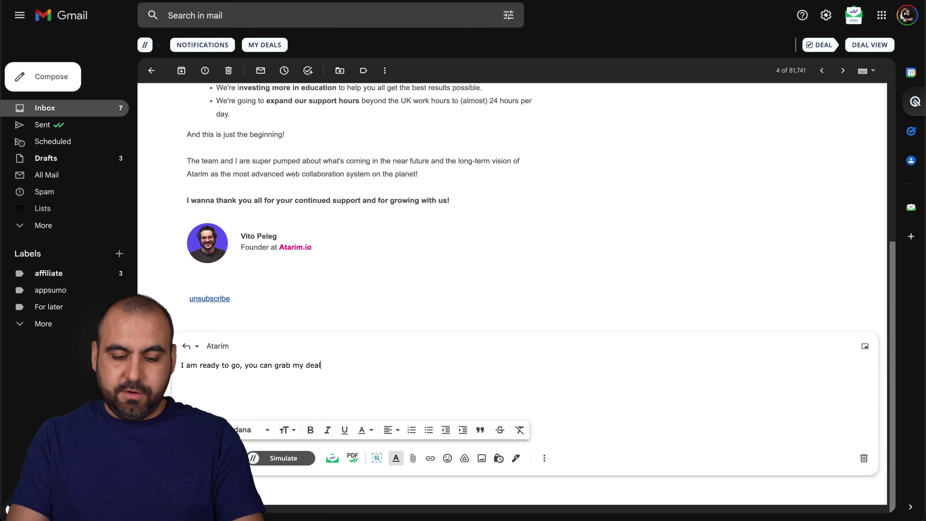
{"action": "type", "text": " for $500"}
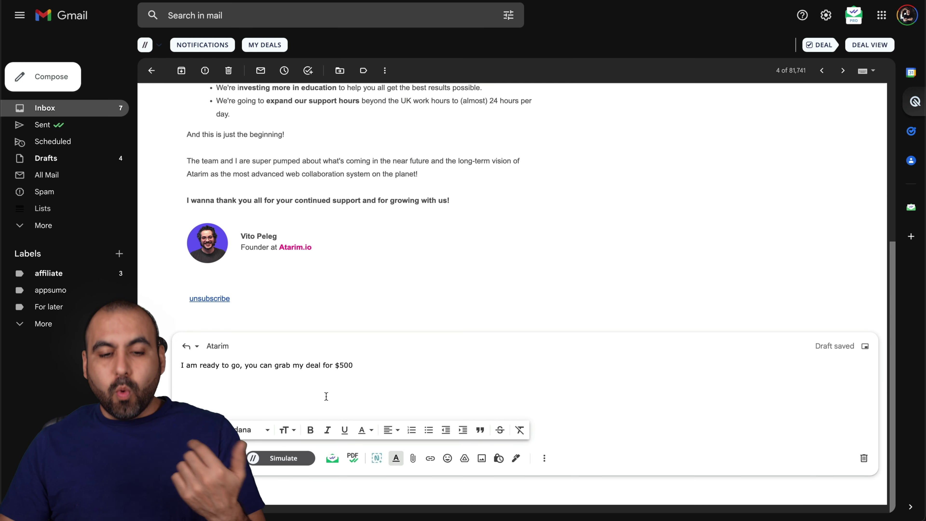
Simulate the drafted reply and review its Selling Zone, sentiment and Upper Hand assessment
{"action": "left_click", "coordinate": [283, 460]}
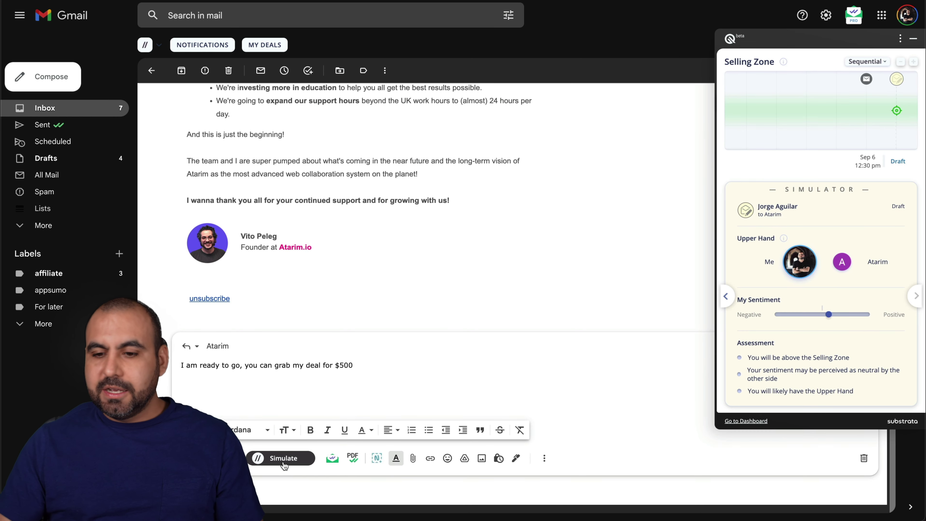
{"action": "mouse_move", "coordinate": [898, 83]}
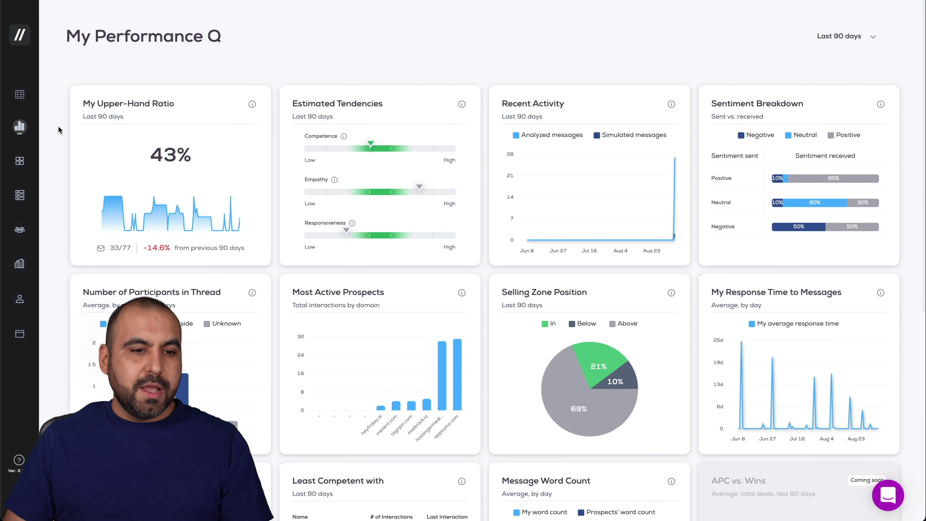
Browse the dashboard's Apps, Users and Teams pages, ending on the My Deals list
{"action": "left_click", "coordinate": [20, 161]}
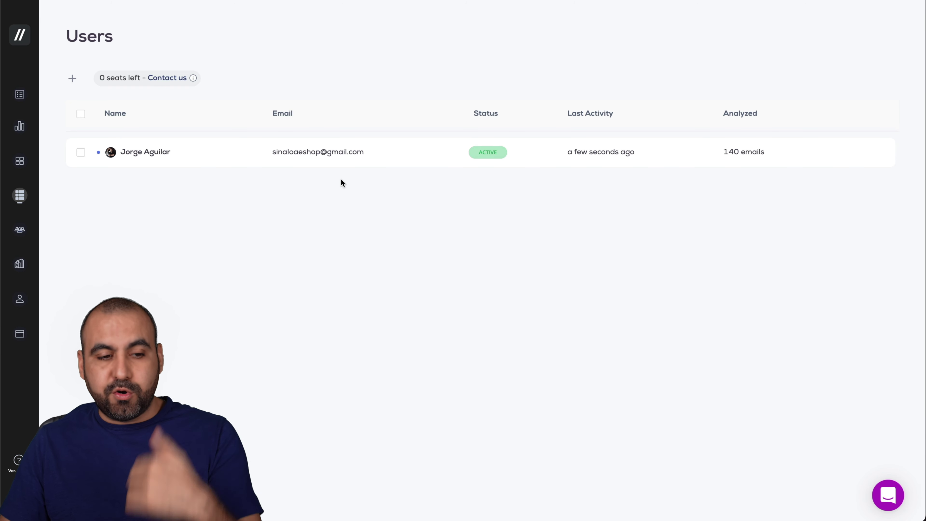
{"action": "left_click", "coordinate": [28, 230]}
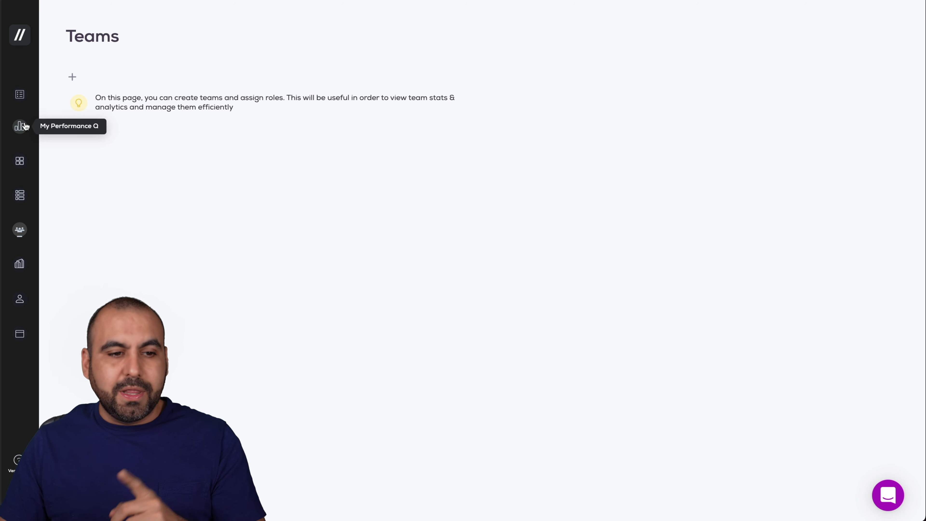
{"action": "left_click", "coordinate": [20, 95]}
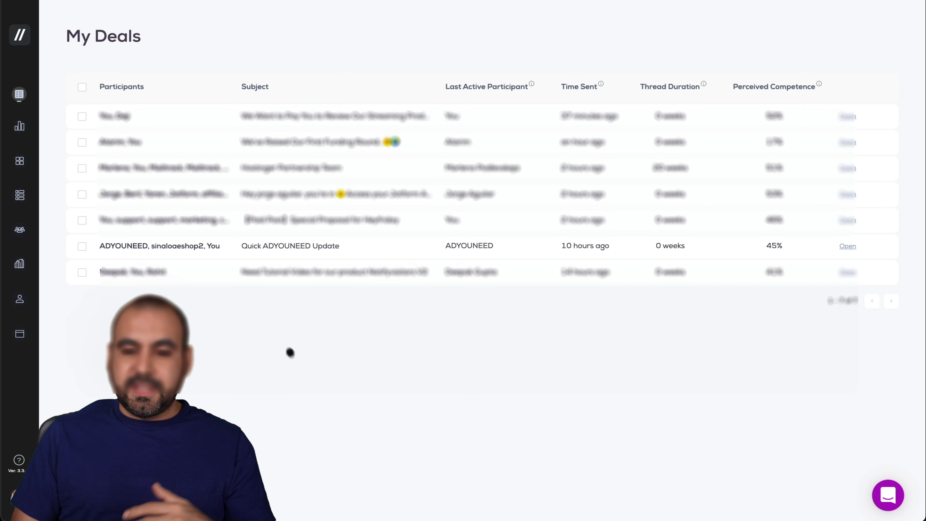
Open the Quick ADYOUNEED Update deal and inspect its first email on the Selling Zone timeline
{"action": "left_click", "coordinate": [171, 251]}
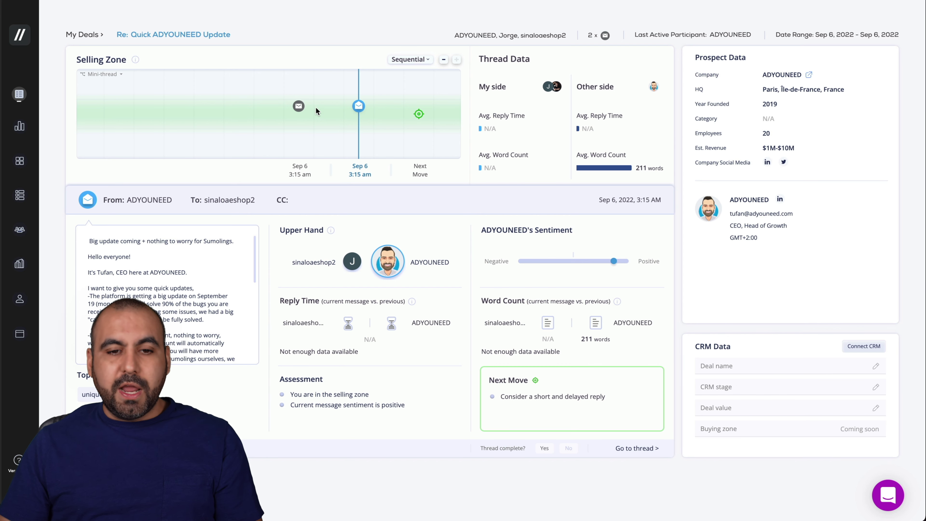
{"action": "left_click", "coordinate": [300, 106]}
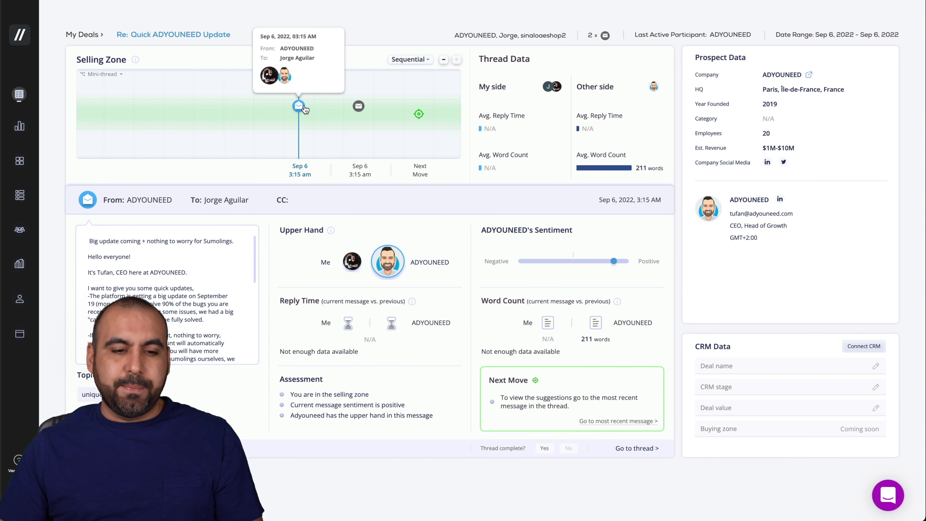
{"action": "scroll", "coordinate": [166, 292], "scroll_direction": "down", "scroll_amount": 3}
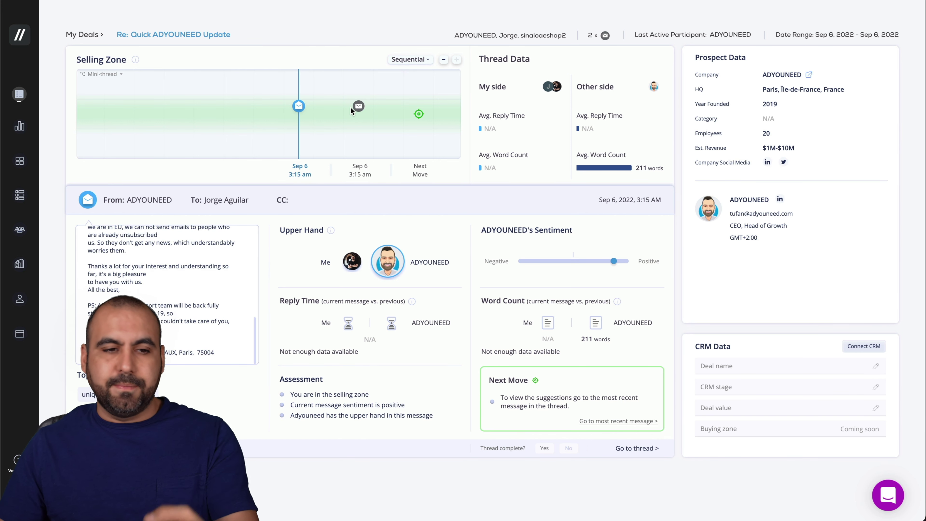
{"action": "mouse_move", "coordinate": [361, 109]}
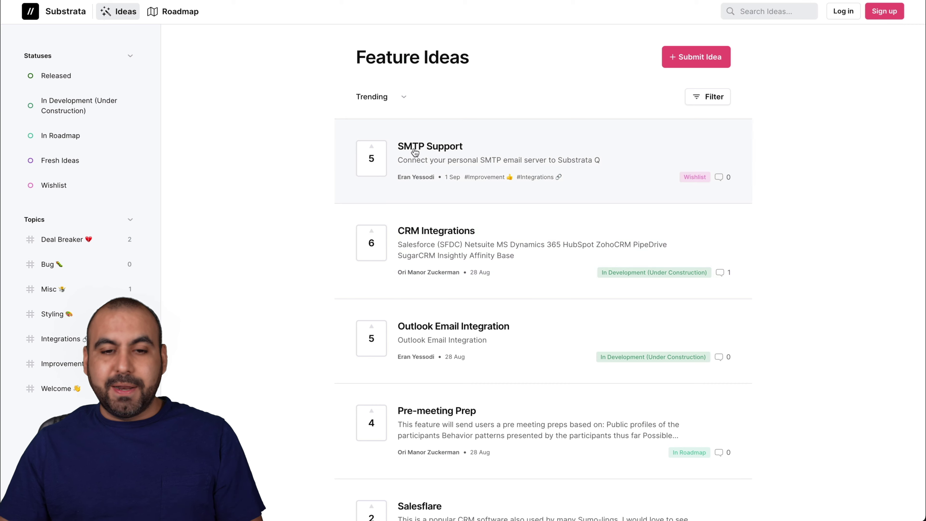
{"action": "scroll", "coordinate": [504, 170], "scroll_direction": "down", "scroll_amount": 1}
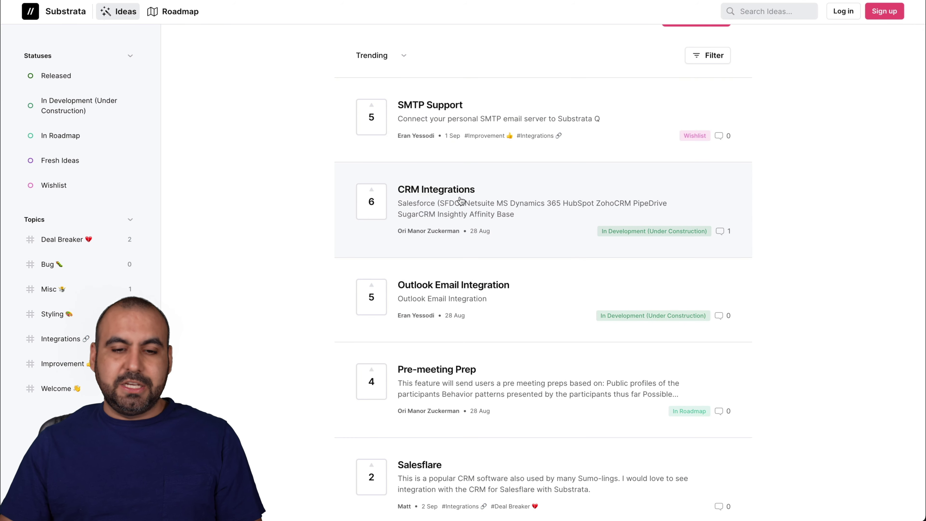
{"action": "scroll", "coordinate": [496, 229], "scroll_direction": "down", "scroll_amount": 2}
{"action": "scroll", "coordinate": [499, 236], "scroll_direction": "down", "scroll_amount": 1}
{"action": "scroll", "coordinate": [466, 292], "scroll_direction": "down", "scroll_amount": 4}
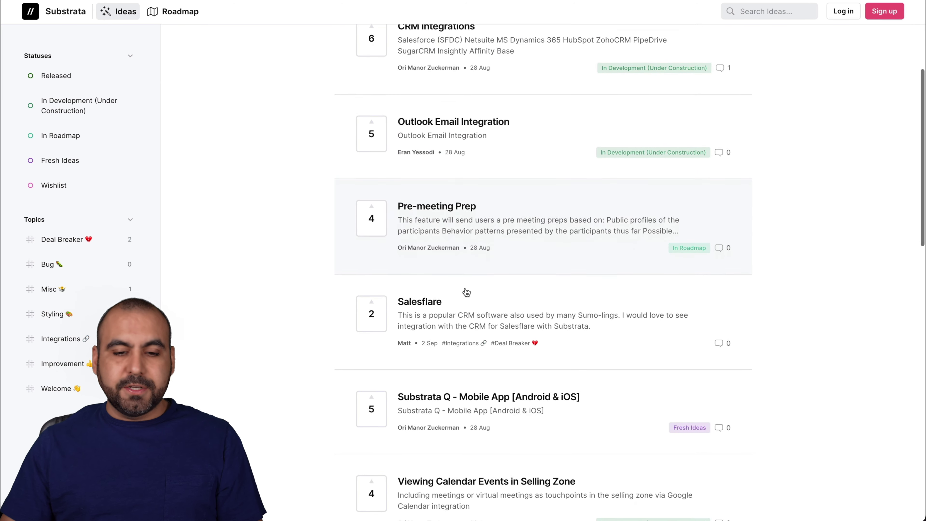
{"action": "scroll", "coordinate": [466, 291], "scroll_direction": "down", "scroll_amount": 15}
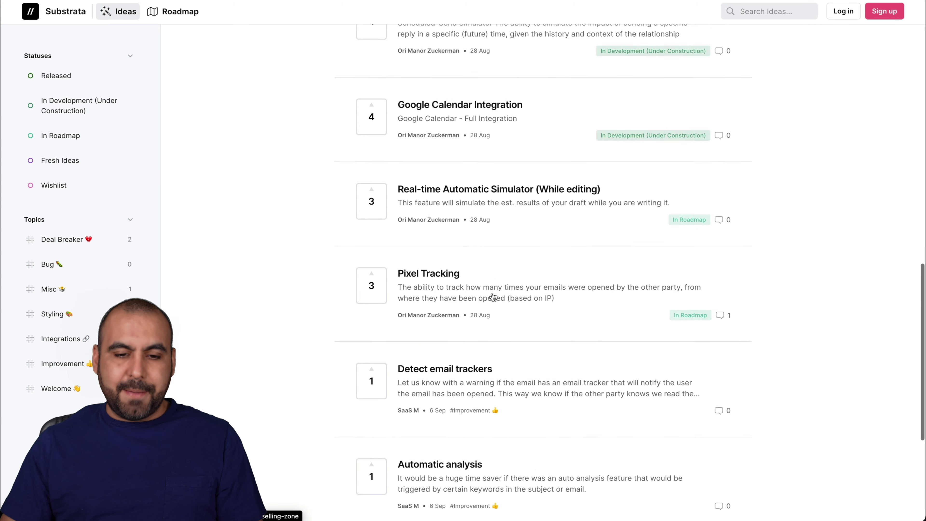
{"action": "scroll", "coordinate": [493, 297], "scroll_direction": "down", "scroll_amount": 2}
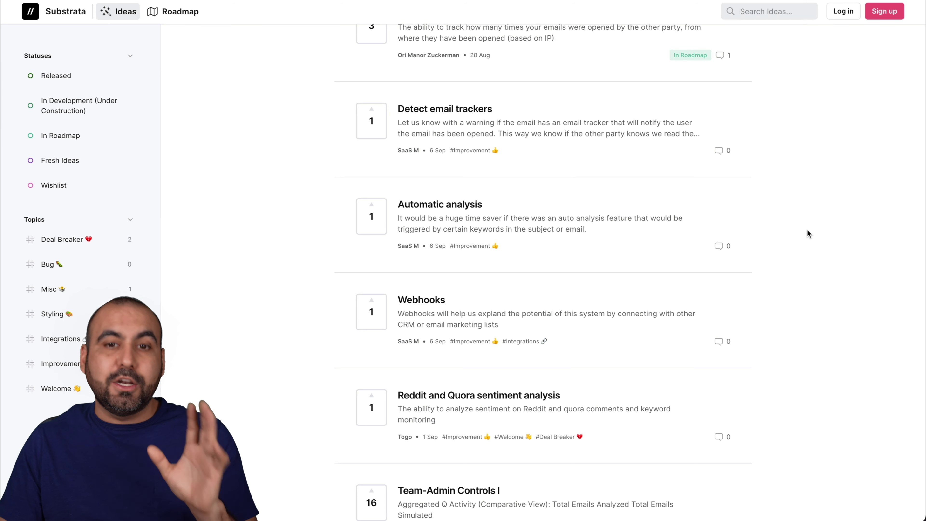
{"action": "scroll", "coordinate": [807, 229], "scroll_direction": "down", "scroll_amount": 4}
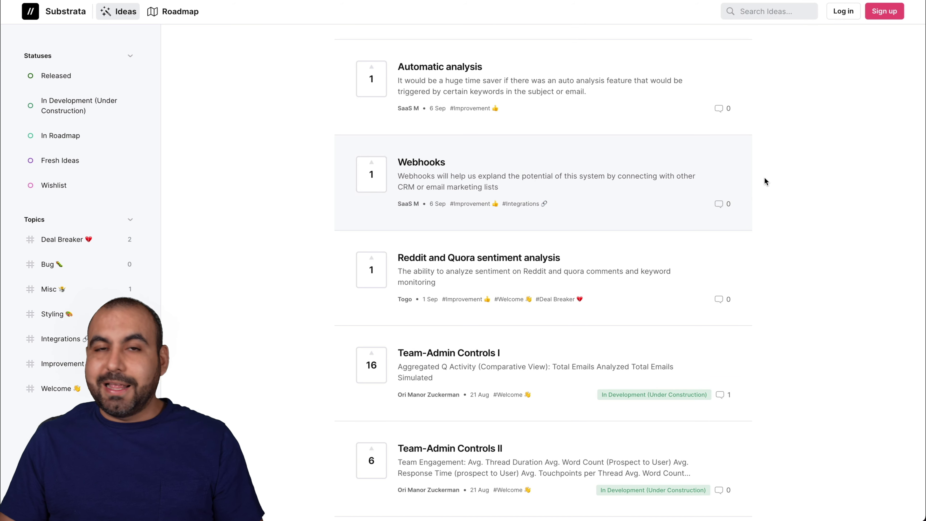
{"action": "scroll", "coordinate": [815, 205], "scroll_direction": "down", "scroll_amount": 3}
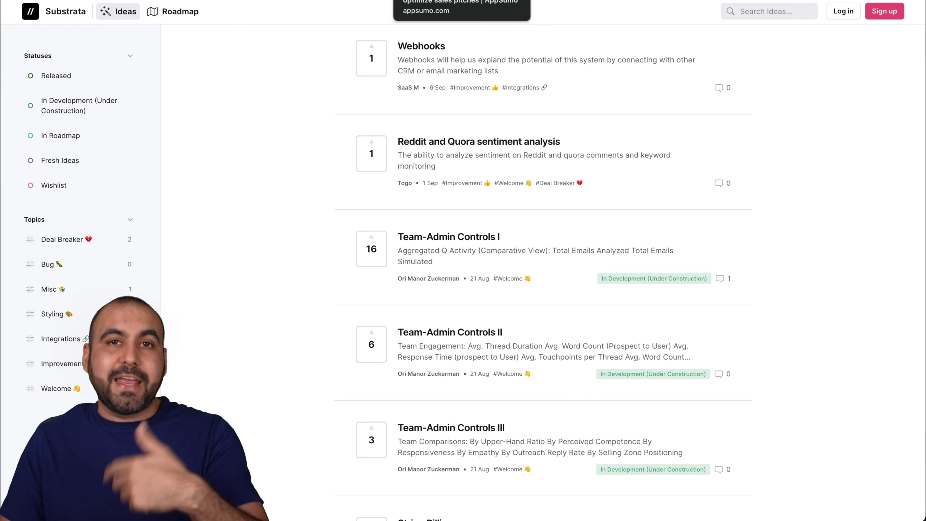
{"action": "left_click", "coordinate": [462, 1]}
Scroll the AppSumo Q by Substrata overview back to License Tier 1 at $79
{"action": "scroll", "coordinate": [409, 167], "scroll_direction": "up", "scroll_amount": 10}
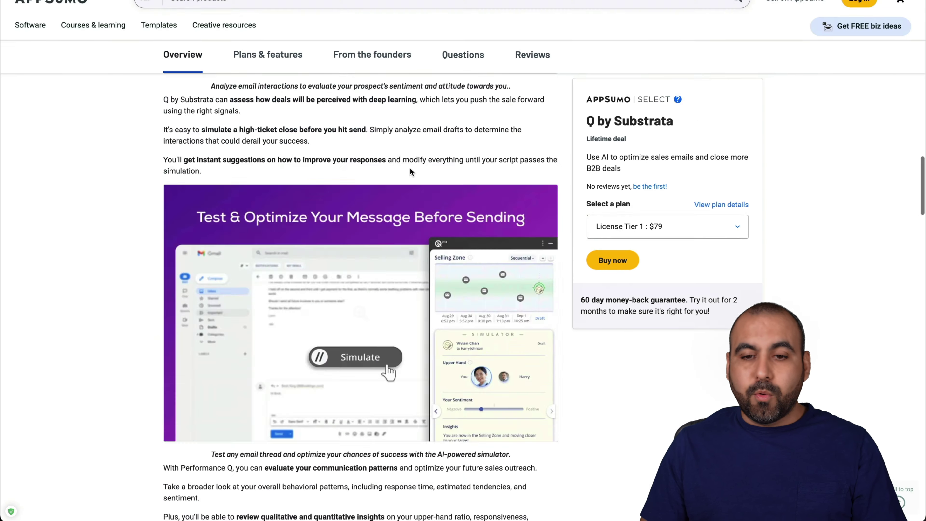
{"action": "scroll", "coordinate": [410, 170], "scroll_direction": "up", "scroll_amount": 5}
{"action": "scroll", "coordinate": [410, 171], "scroll_direction": "down", "scroll_amount": 5}
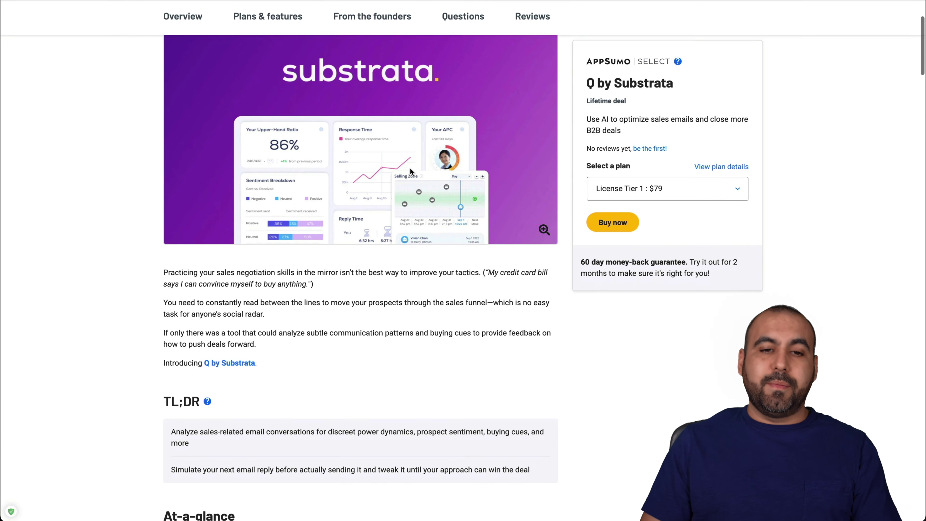